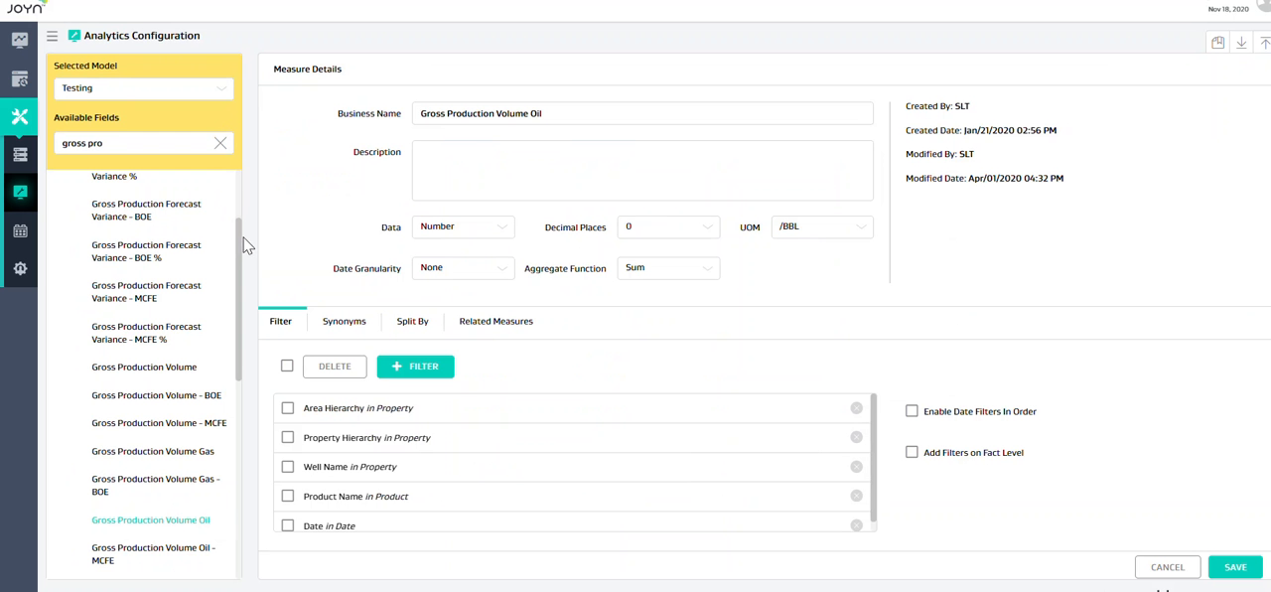
Step: Show the aggregate function options for the Gross Production Volume Oil measure
left_click(661, 272)
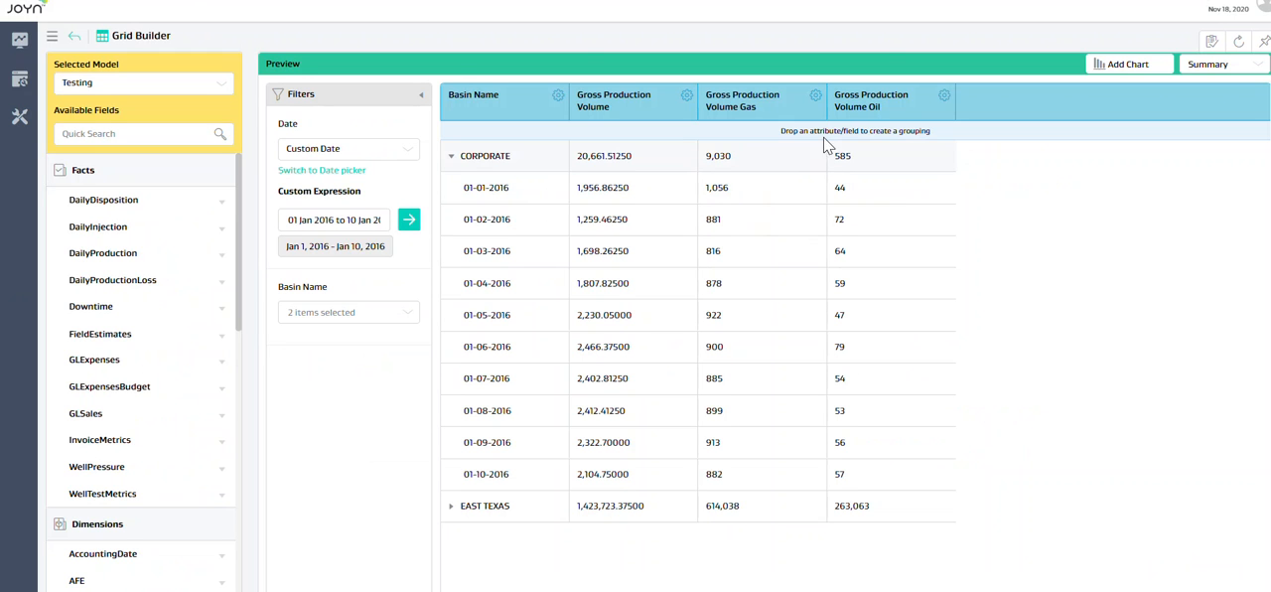
Step: Customize the Gross Production Volume Gas column with its grouper setting set to None and save the change
left_click(815, 96)
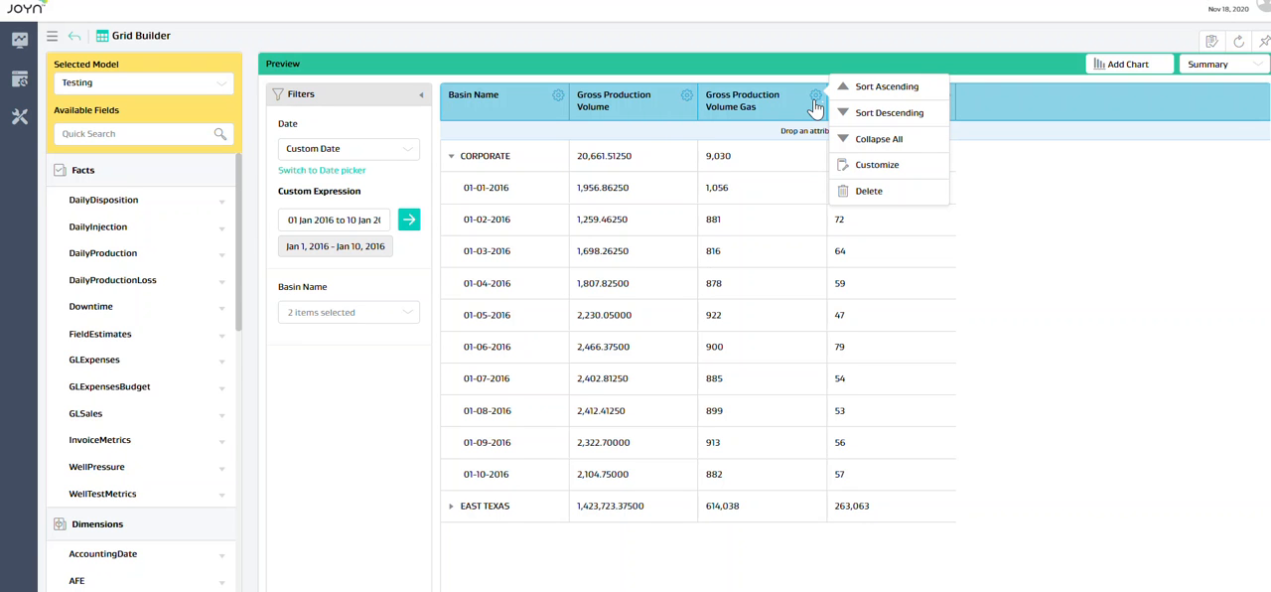
left_click(1074, 226)
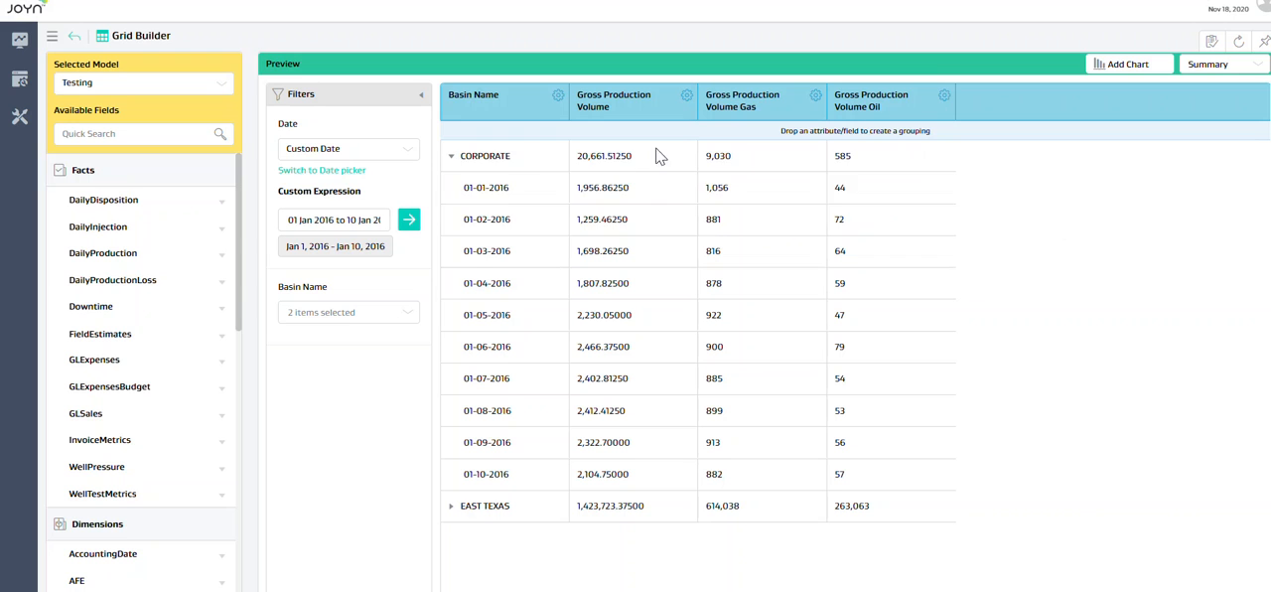
left_click(815, 101)
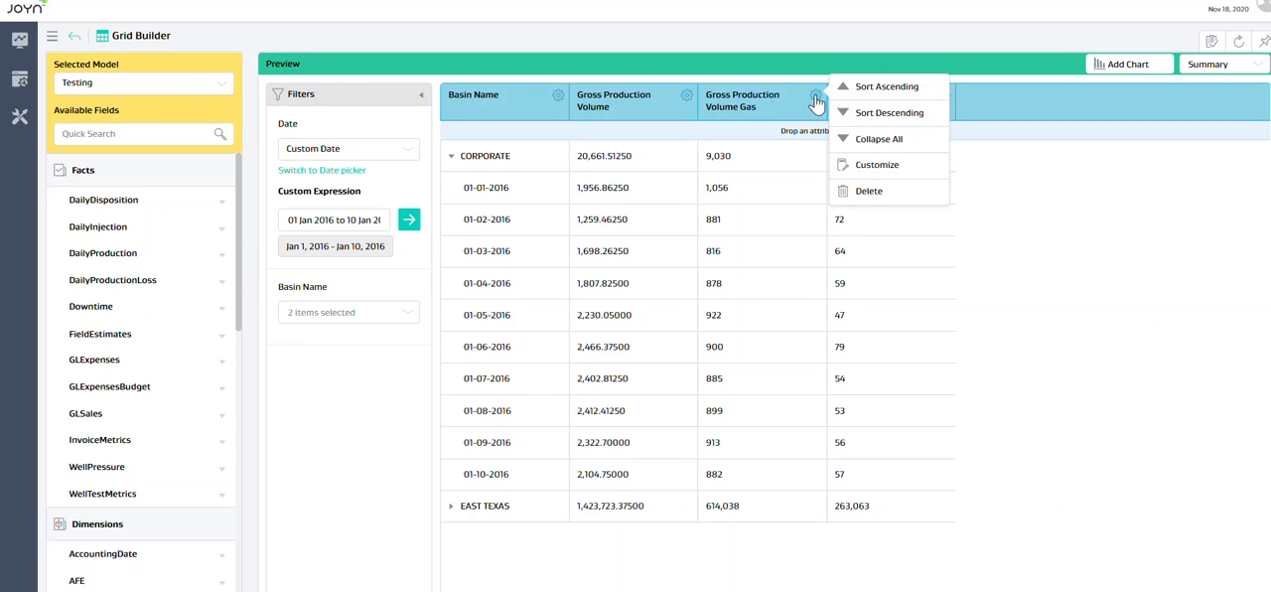
left_click(870, 166)
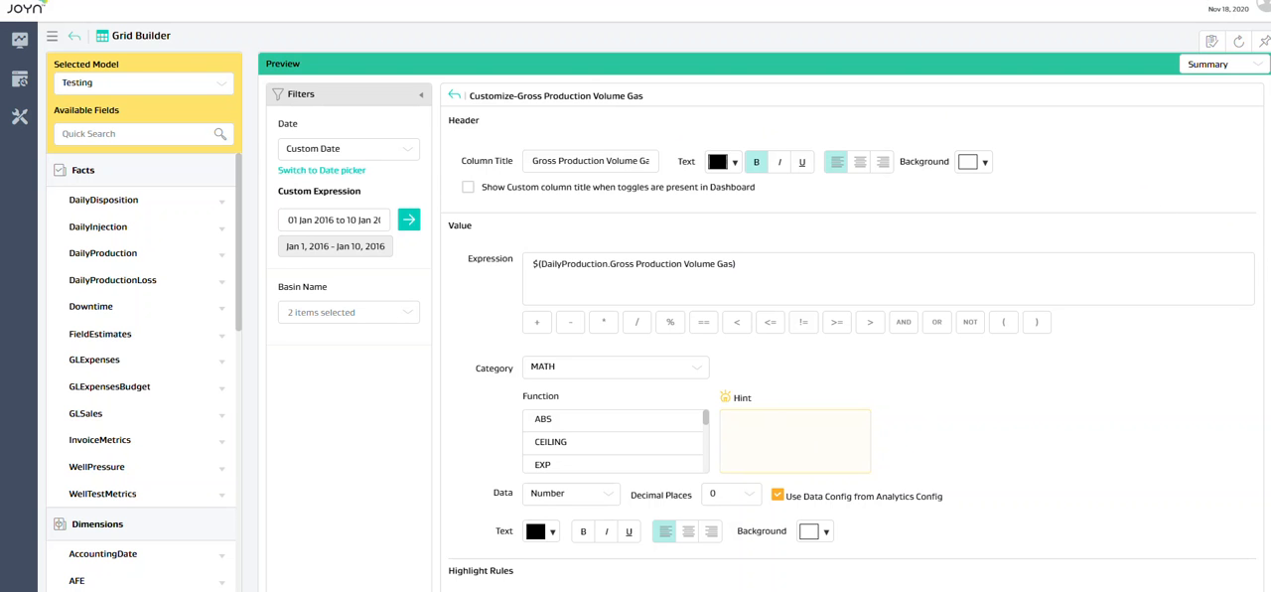
right_click(1030, 352)
scroll(854, 397, "down", 3)
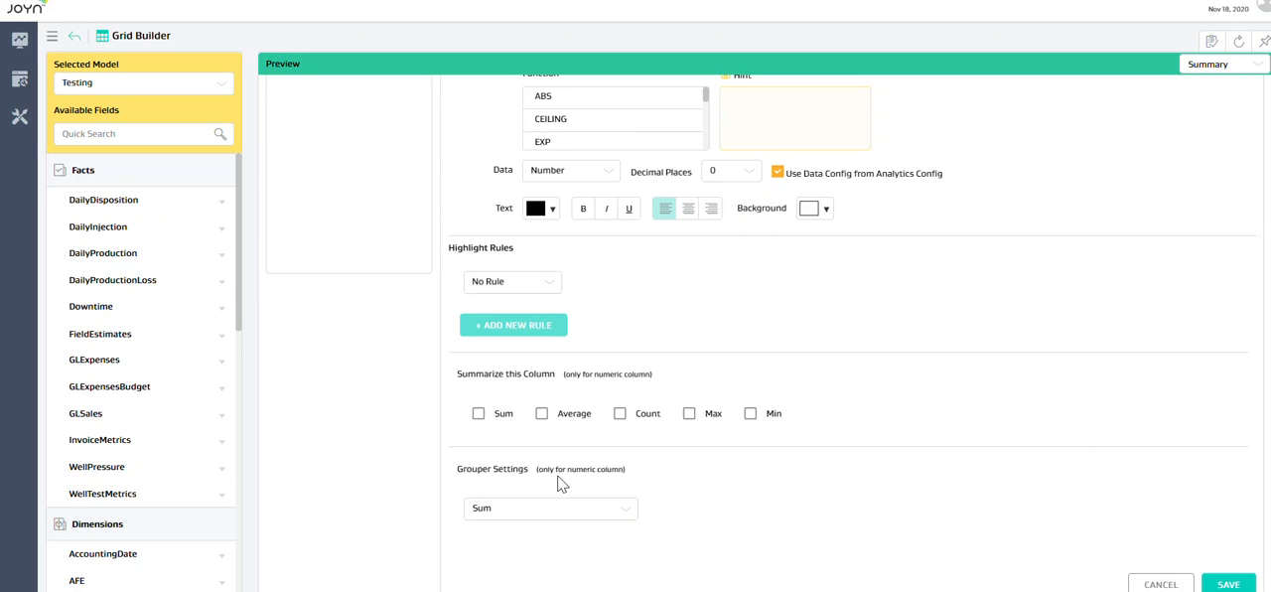
left_click(621, 517)
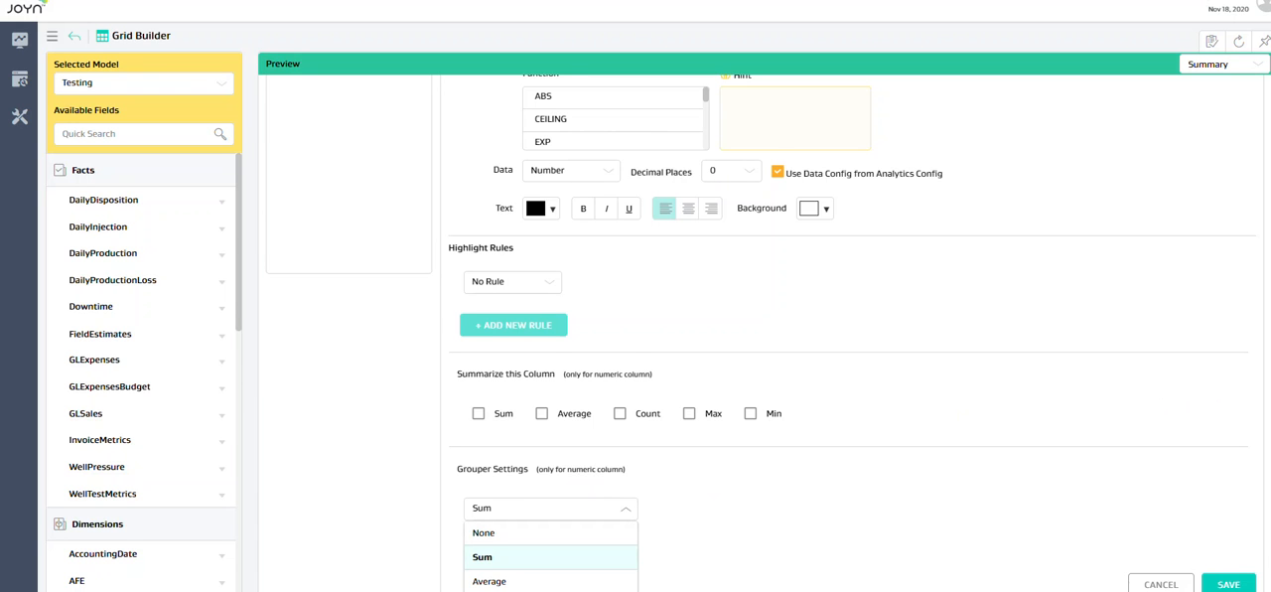
scroll(717, 491, "down", 1)
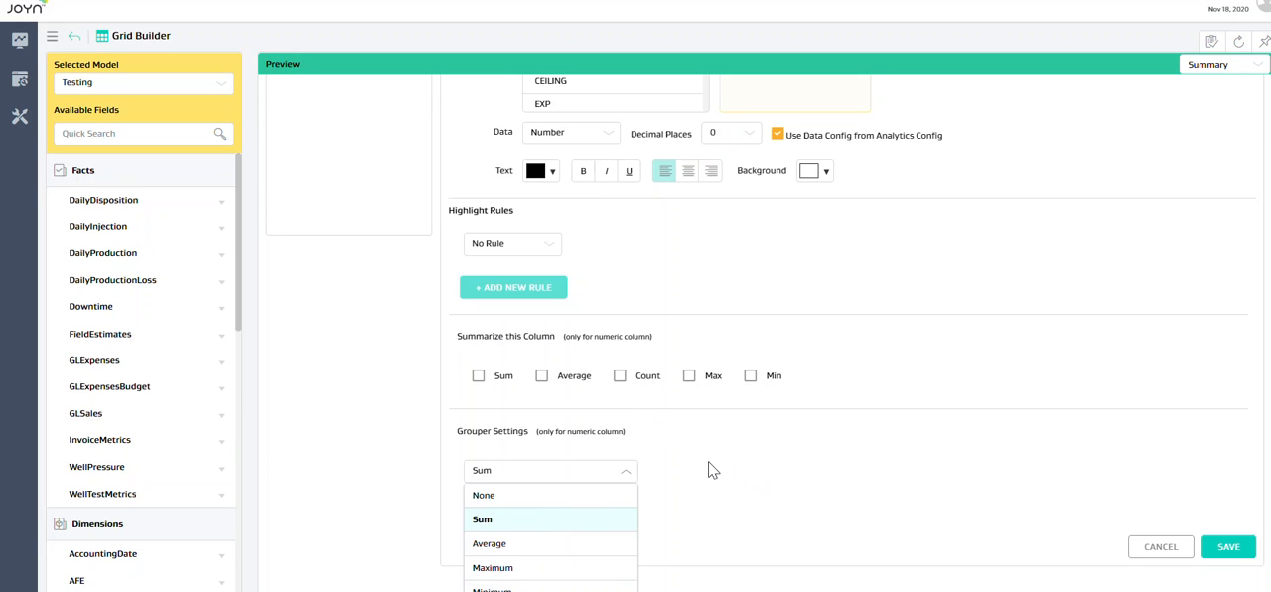
right_click(490, 505)
left_click(491, 504)
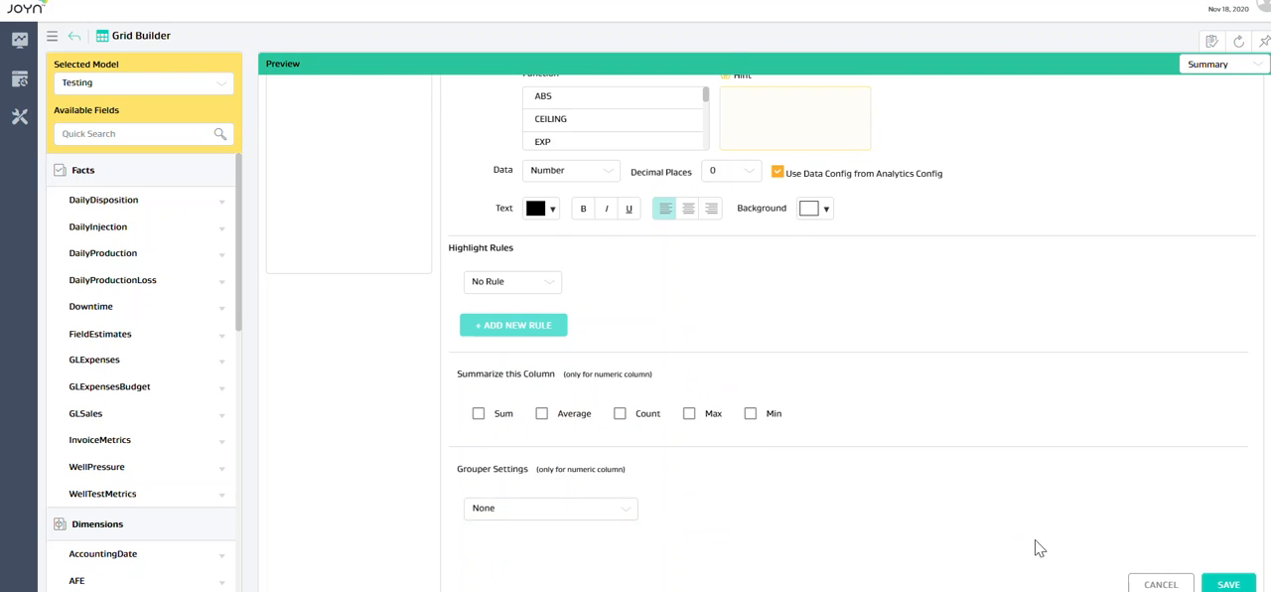
left_click(1226, 584)
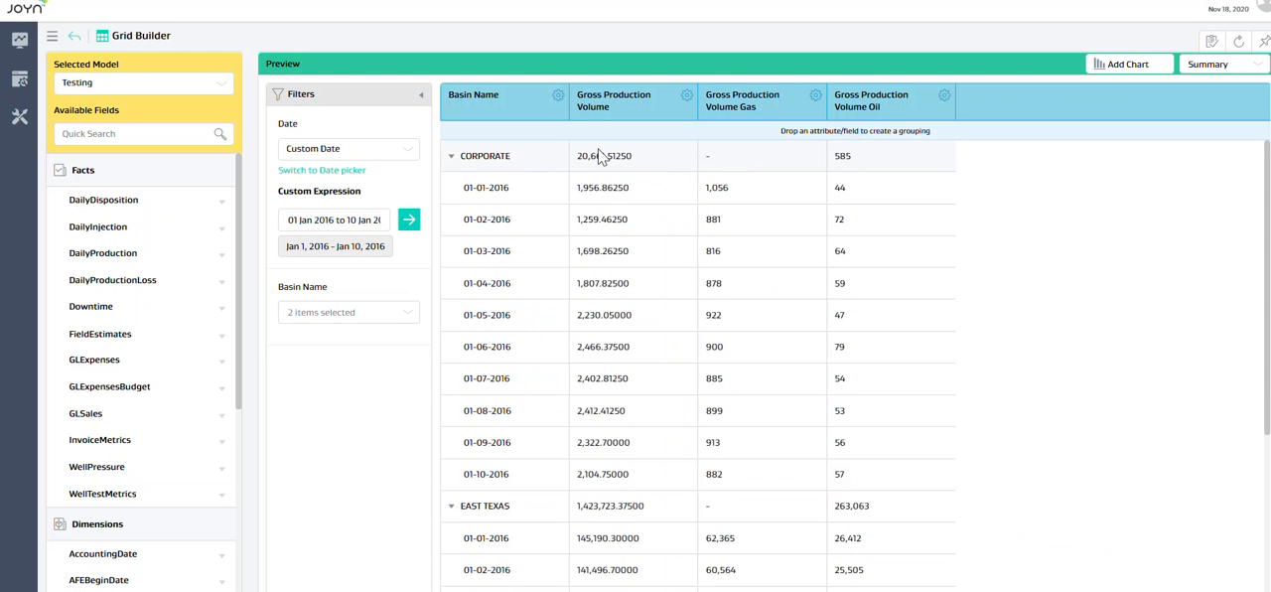
Step: Collapse the CORPORATE and EAST TEXAS groups to check their group rows, and expand CORPORATE again
left_click(450, 157)
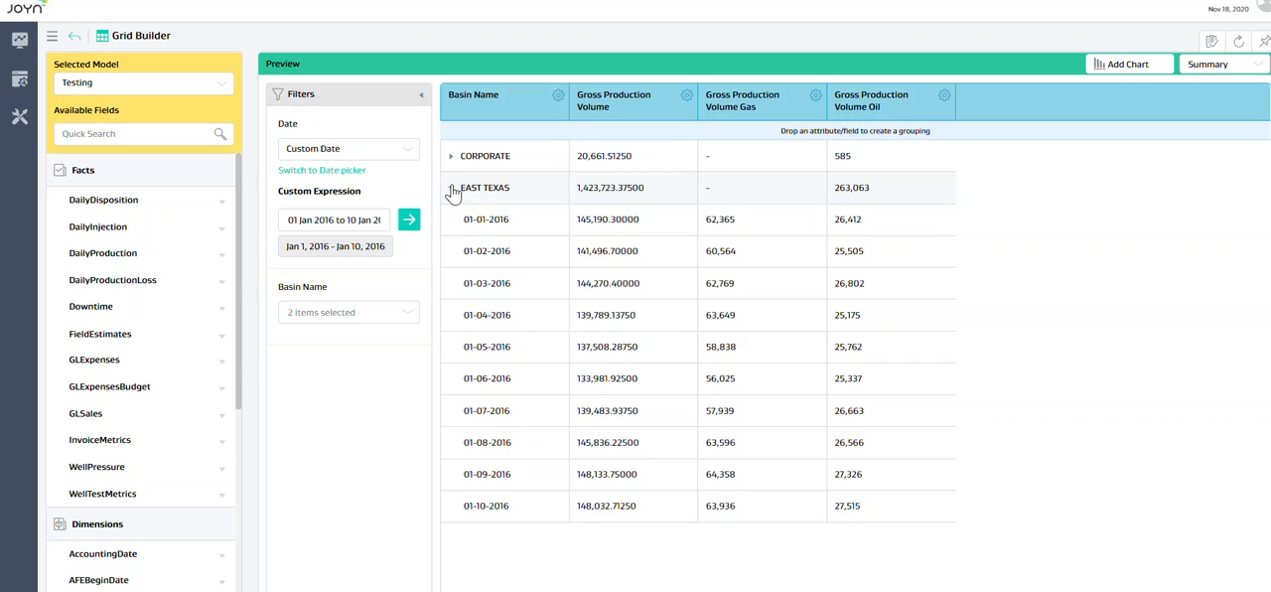
left_click(451, 189)
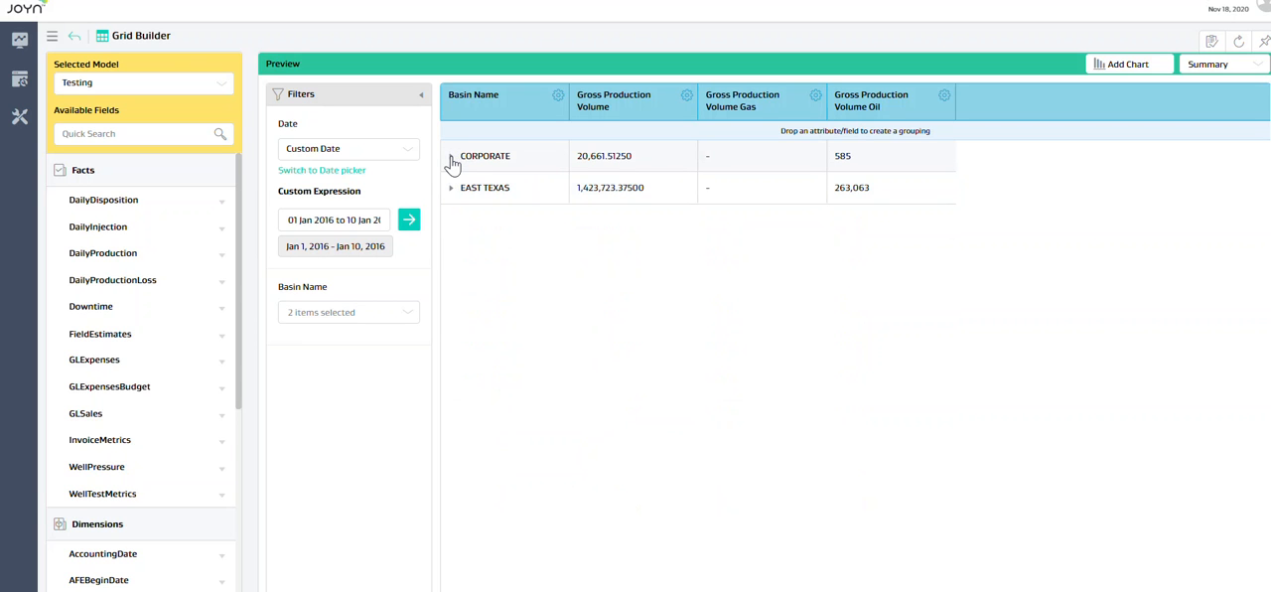
left_click(452, 159)
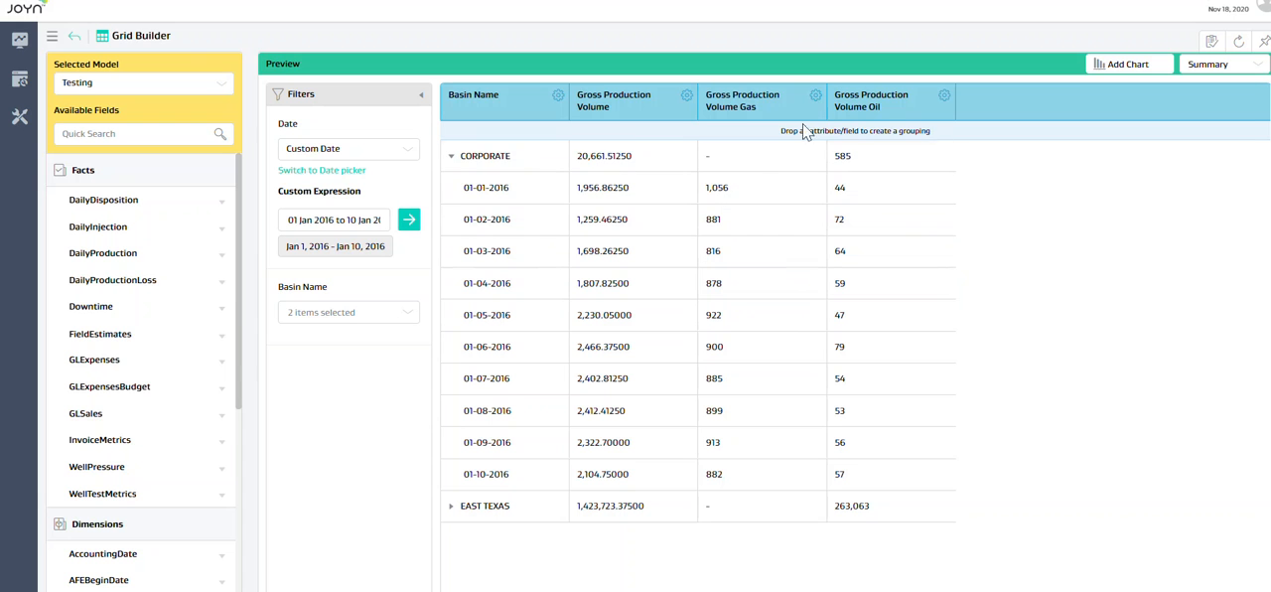
Step: Set the grouper setting of the Gross Production Volume Gas column to Average and save the customization
right_click(818, 93)
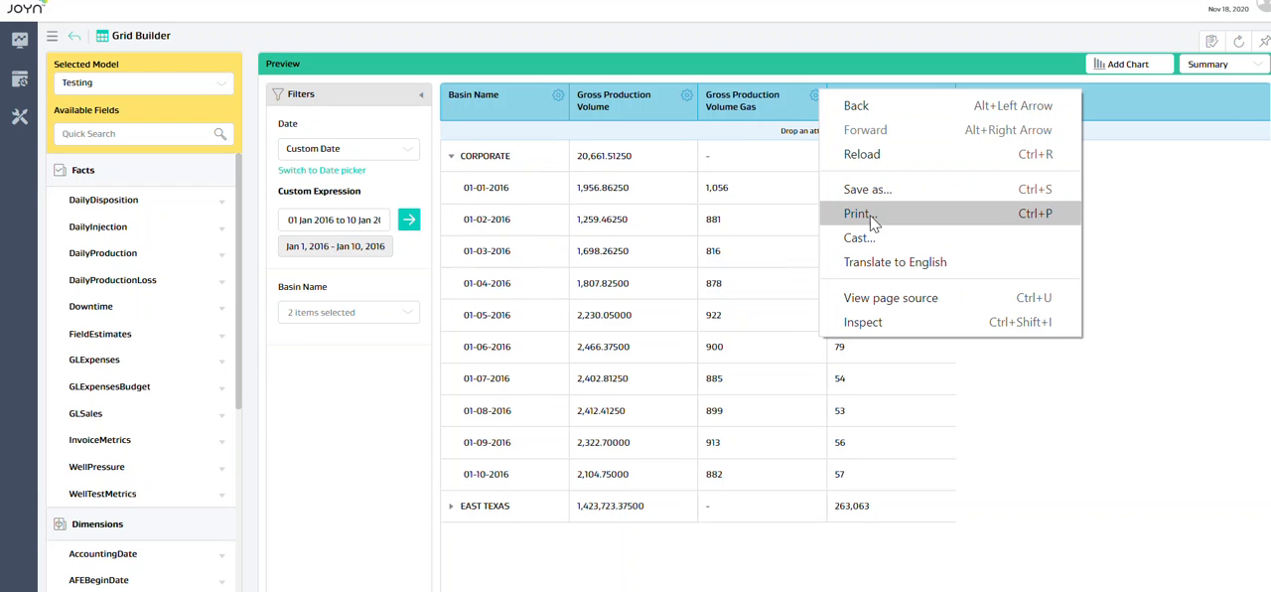
left_click(812, 99)
left_click(815, 96)
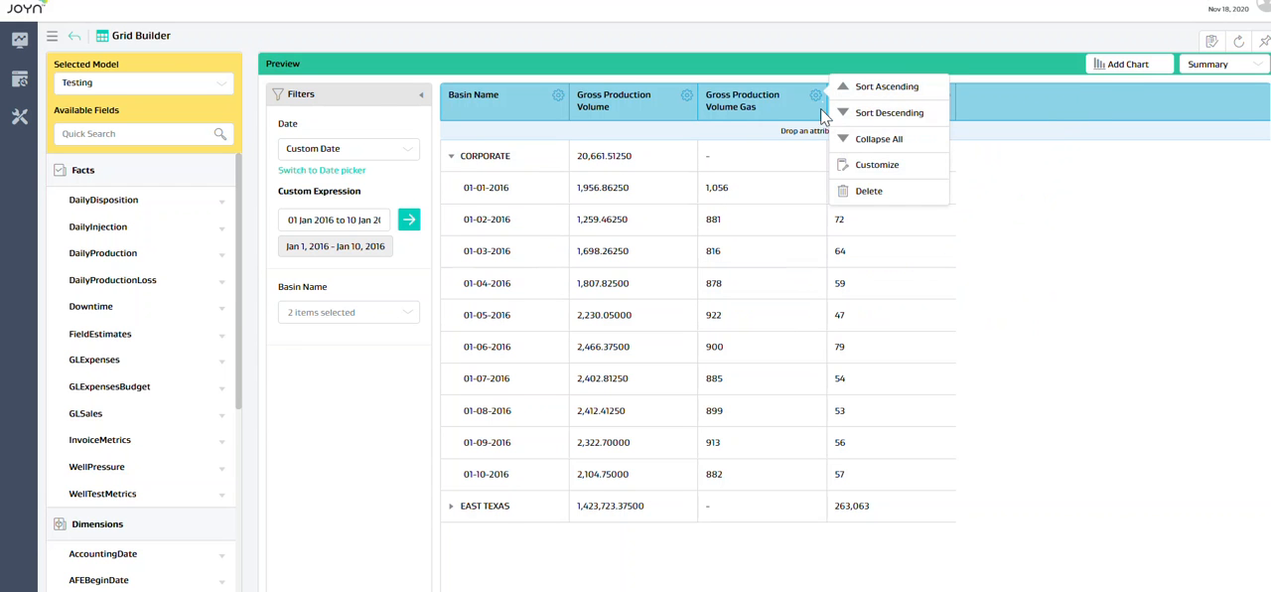
left_click(861, 167)
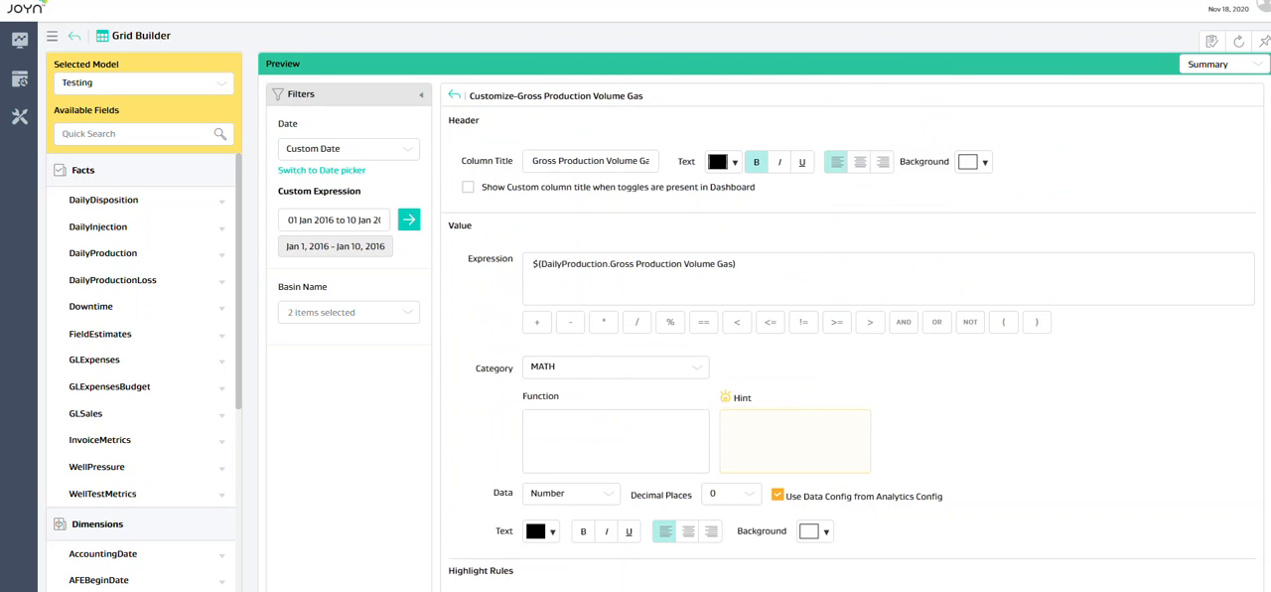
scroll(1260, 526, "down", 5)
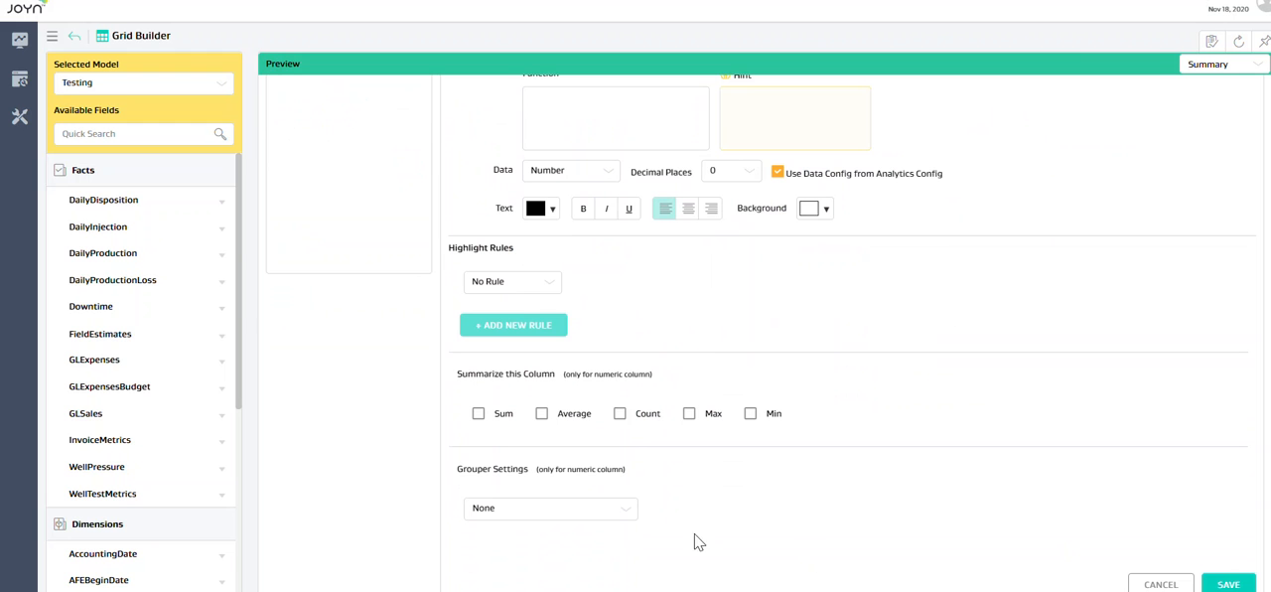
left_click(621, 513)
left_click(499, 582)
left_click(1228, 583)
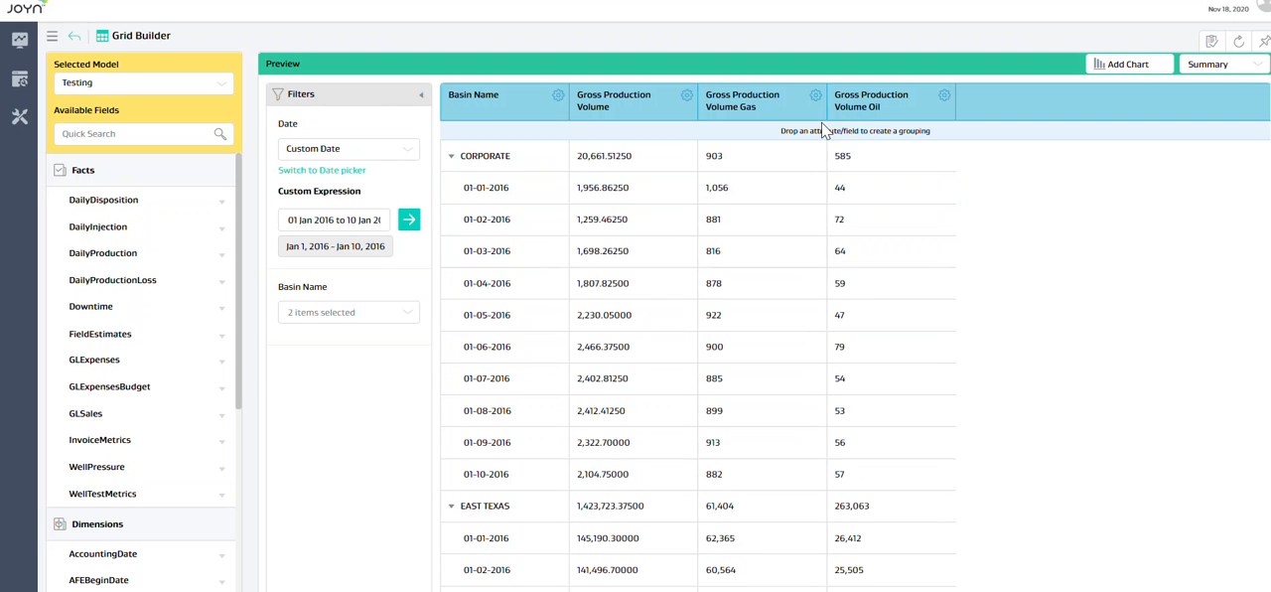
Step: Change the Gross Production Volume Gas column's grouper setting to Maximum and save the customization
left_click(816, 95)
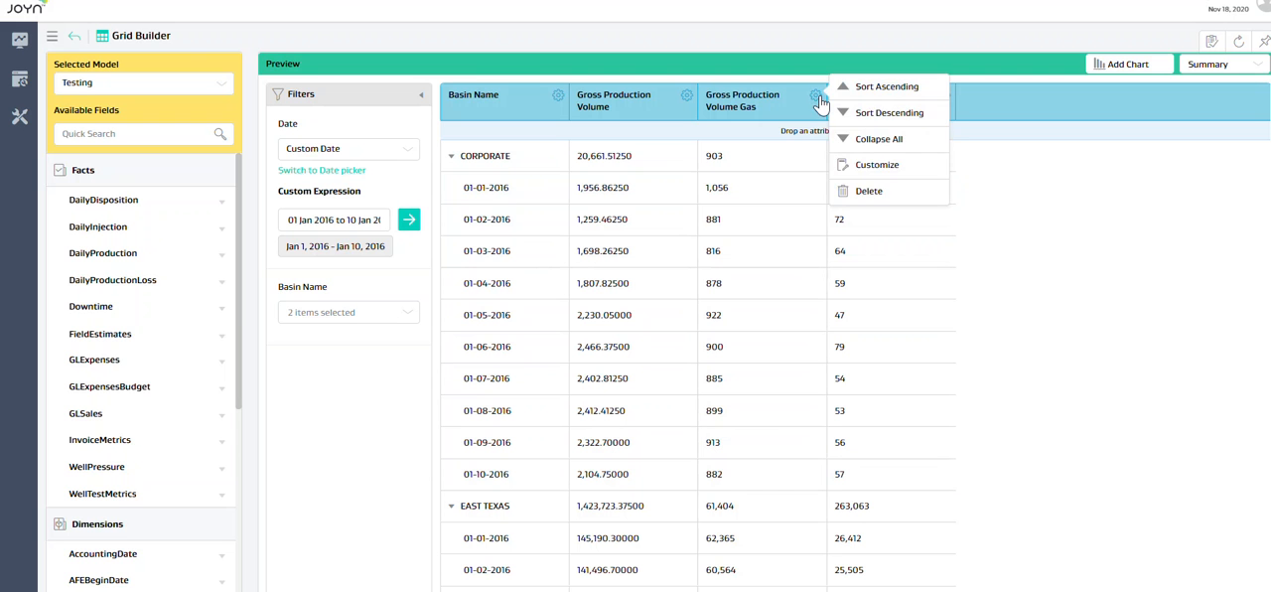
left_click(856, 165)
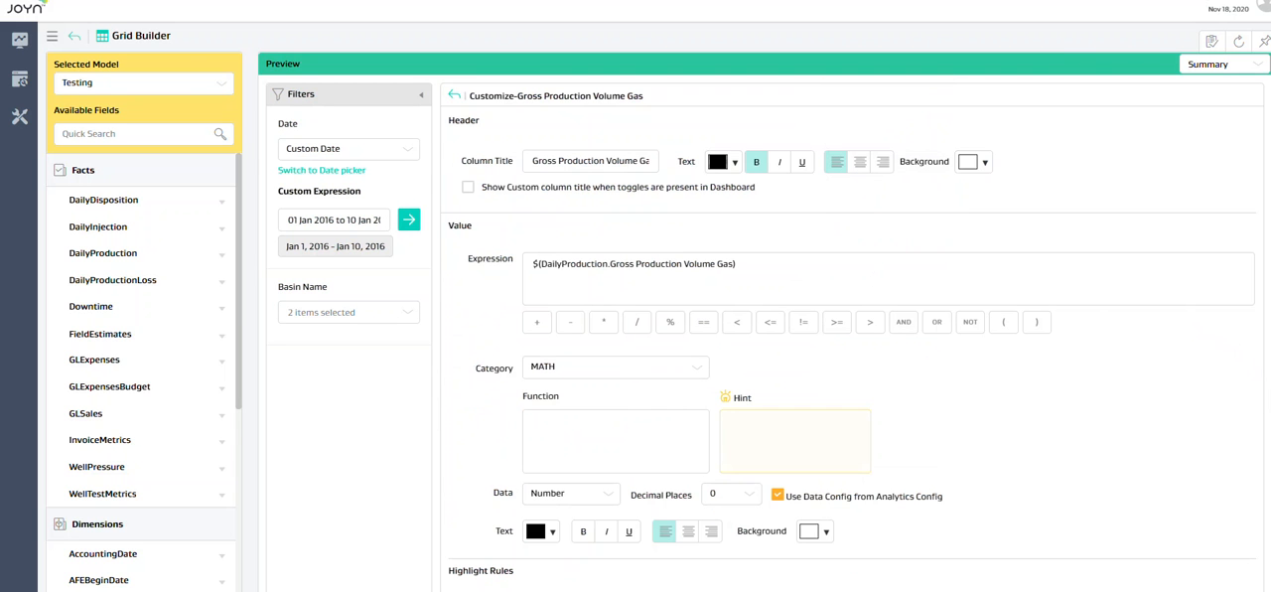
scroll(714, 496, "down", 3)
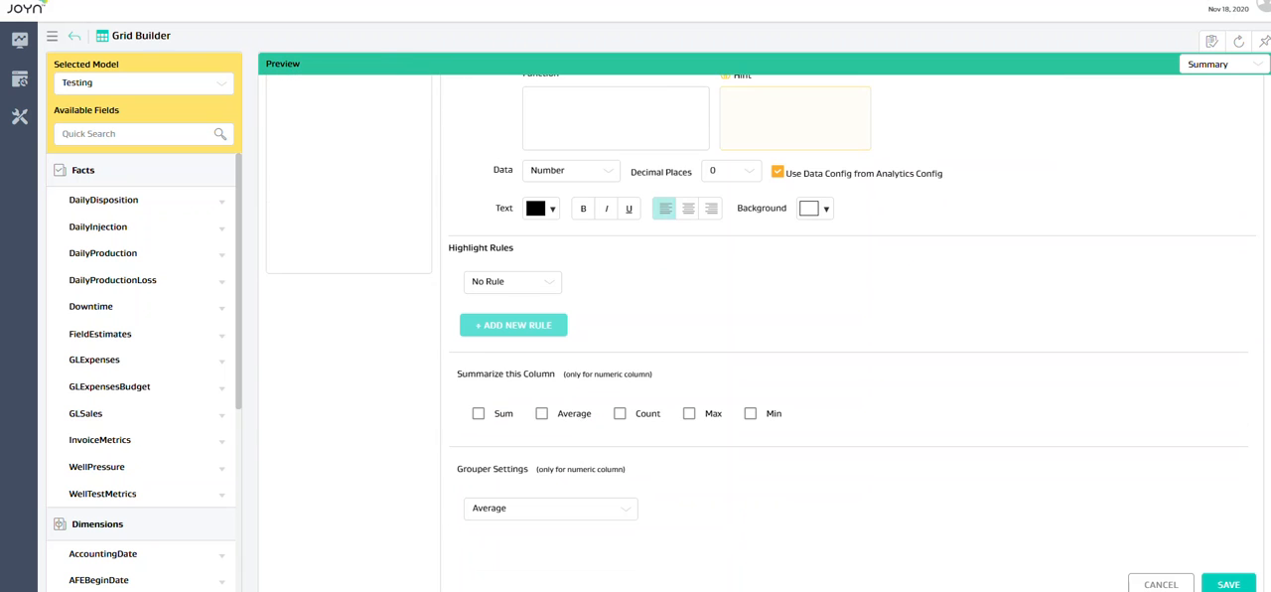
left_click(622, 512)
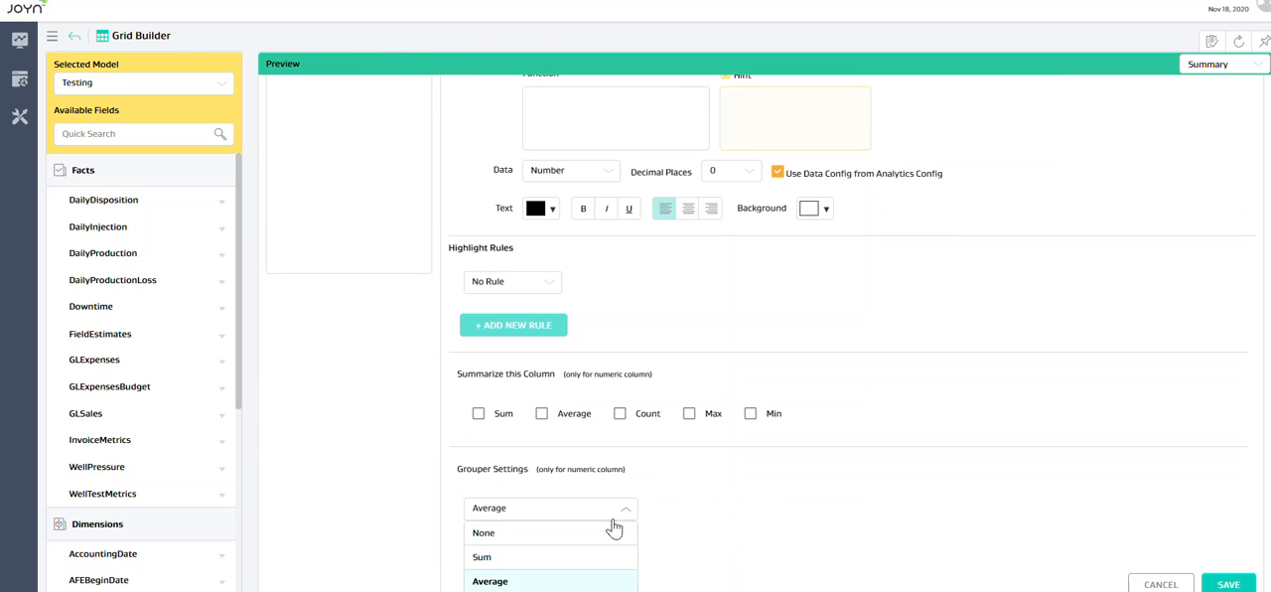
scroll(763, 397, "down", 1)
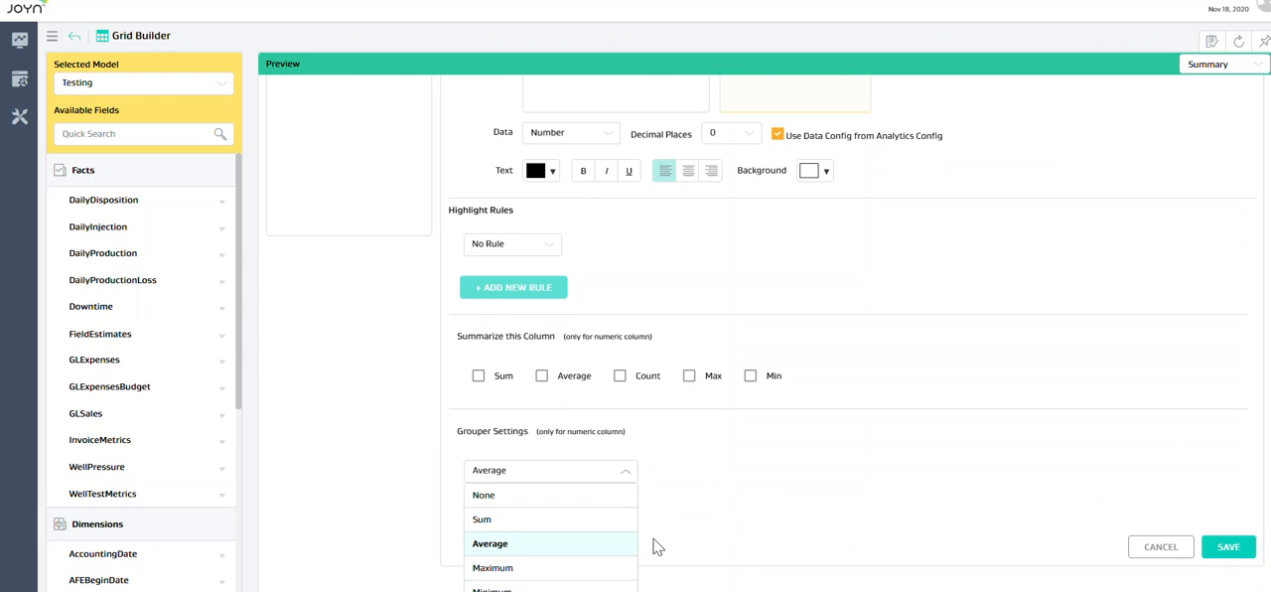
left_click(513, 572)
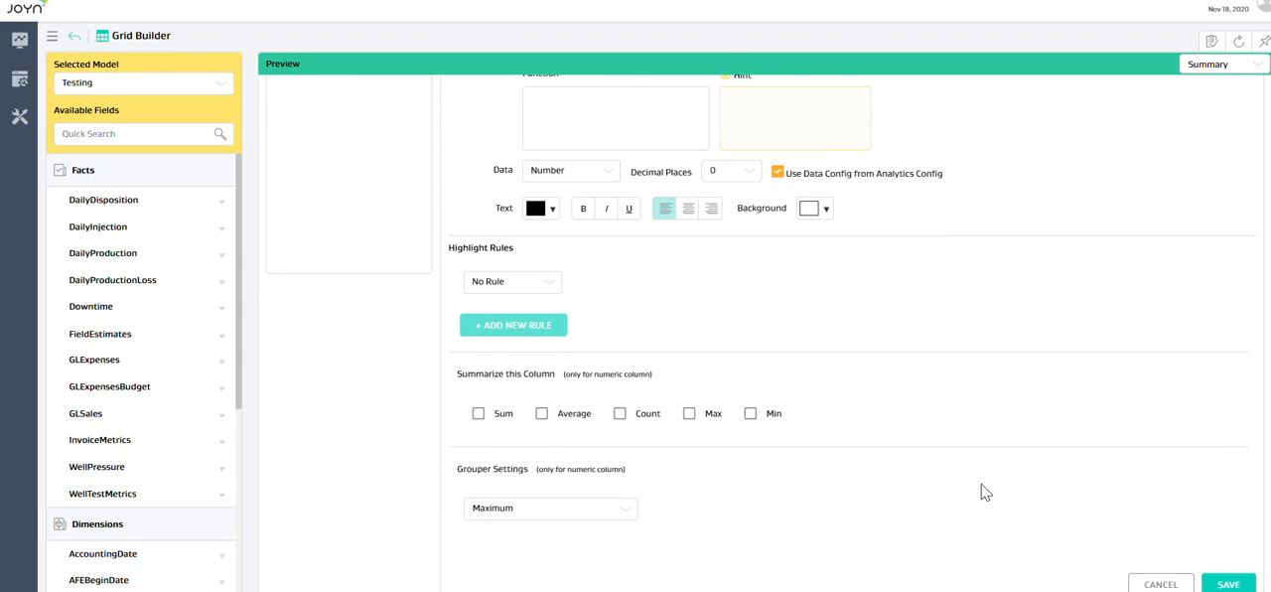
left_click(1227, 584)
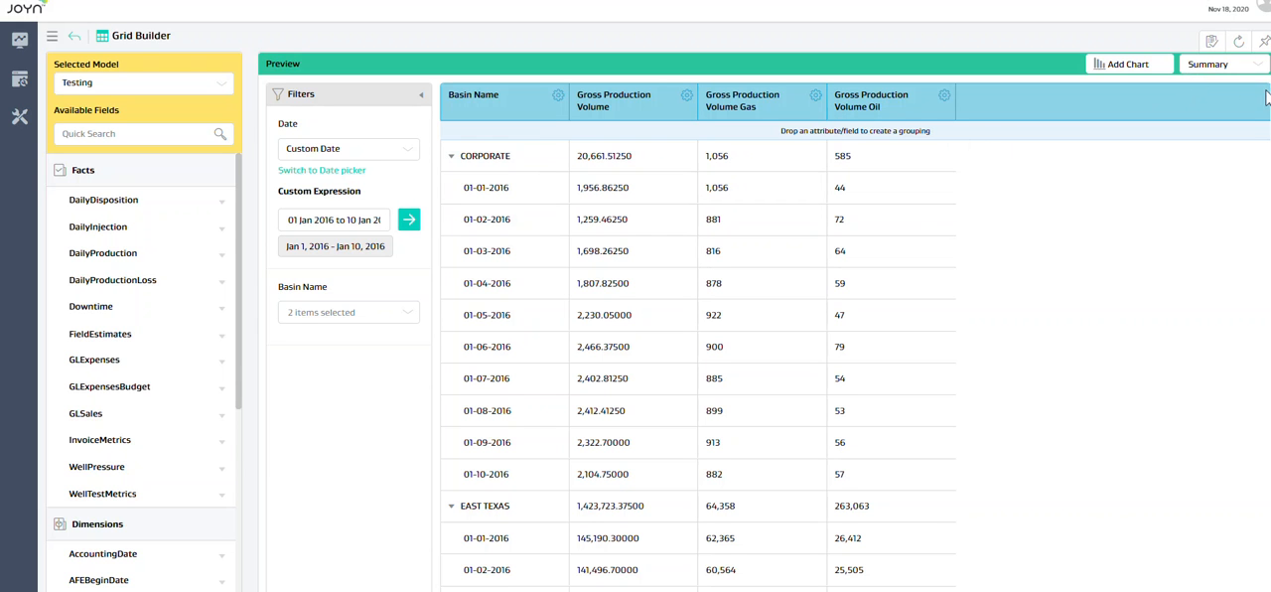
Step: Save the grid and open it in the viewer with all basin groups expanded
left_click(1263, 43)
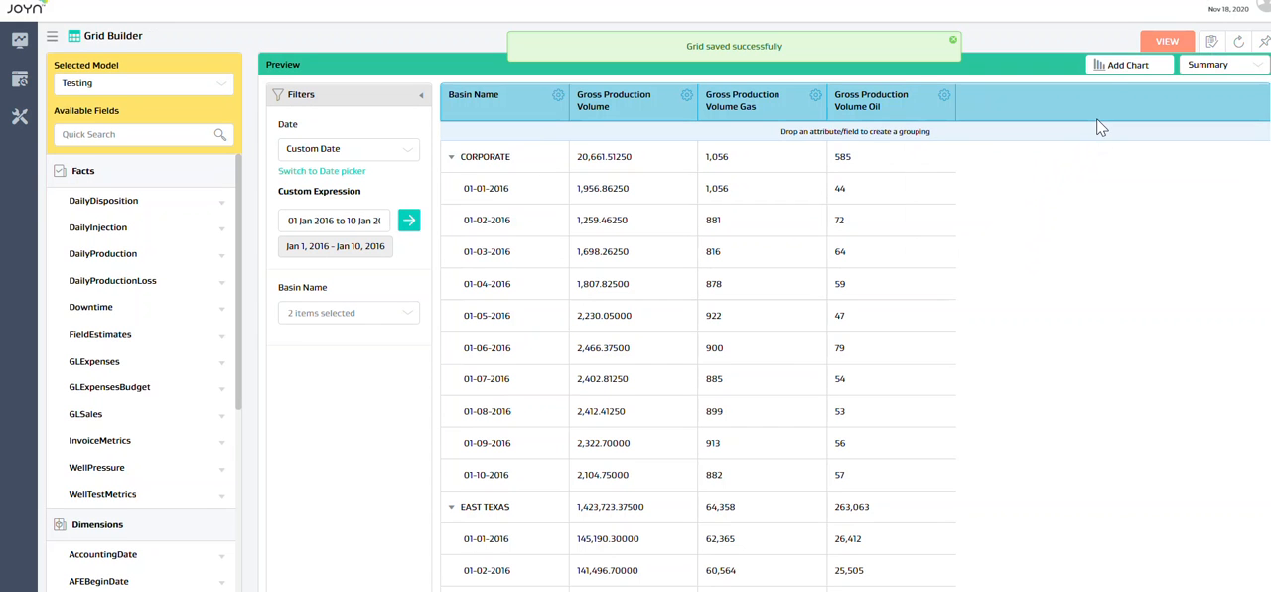
left_click(1159, 43)
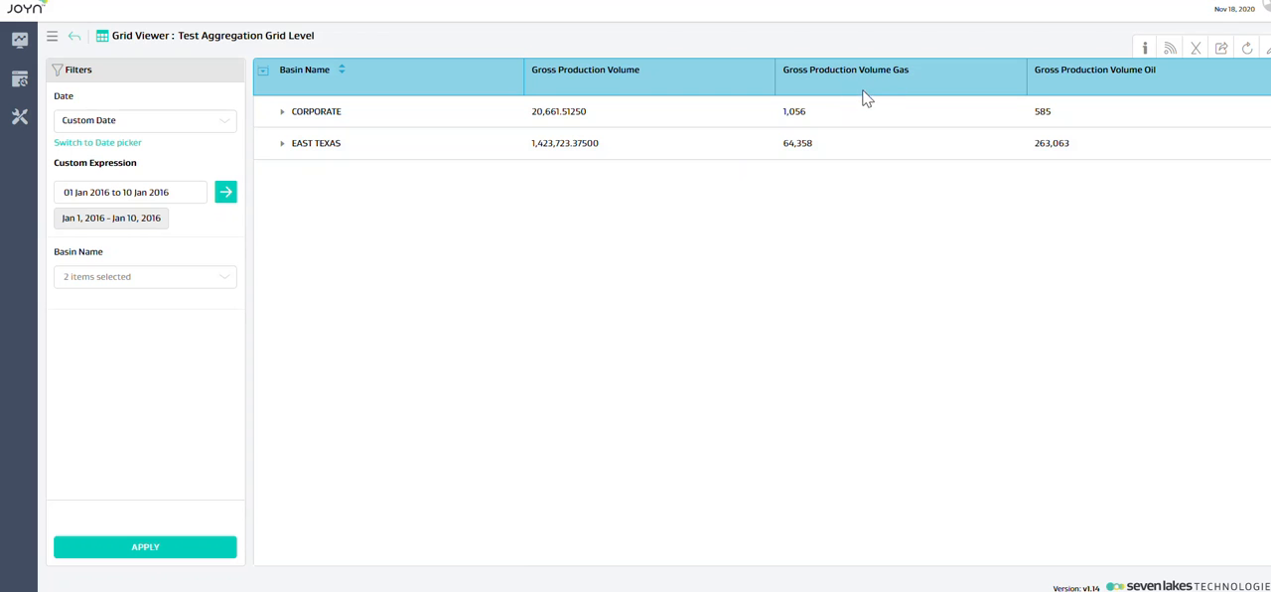
left_click(261, 75)
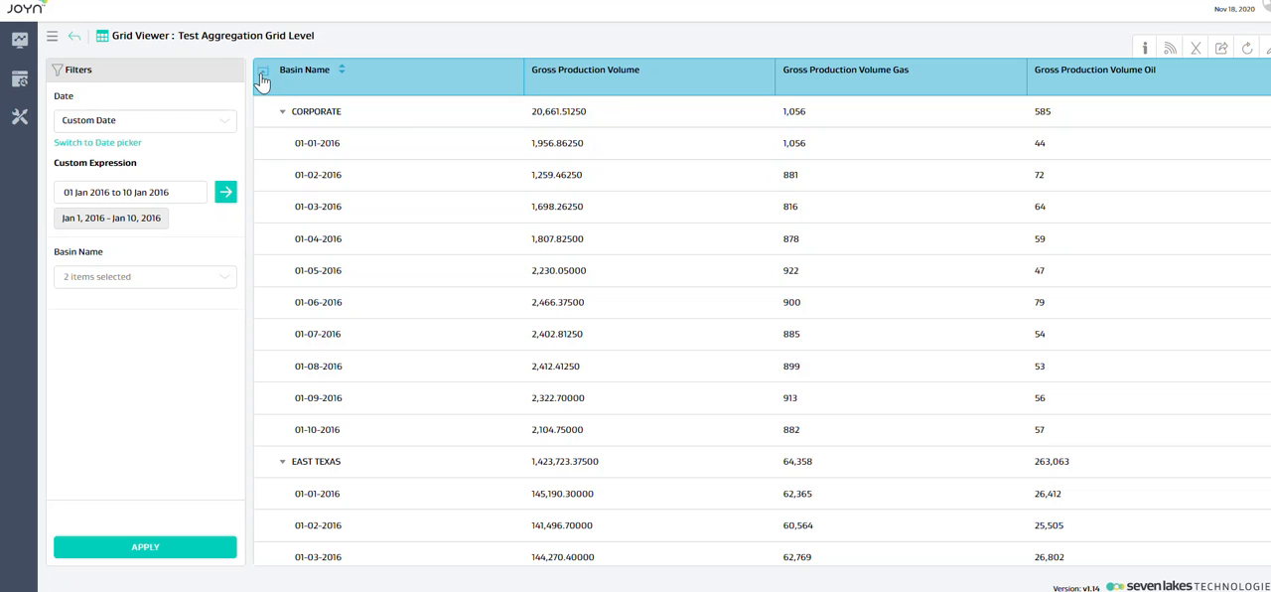